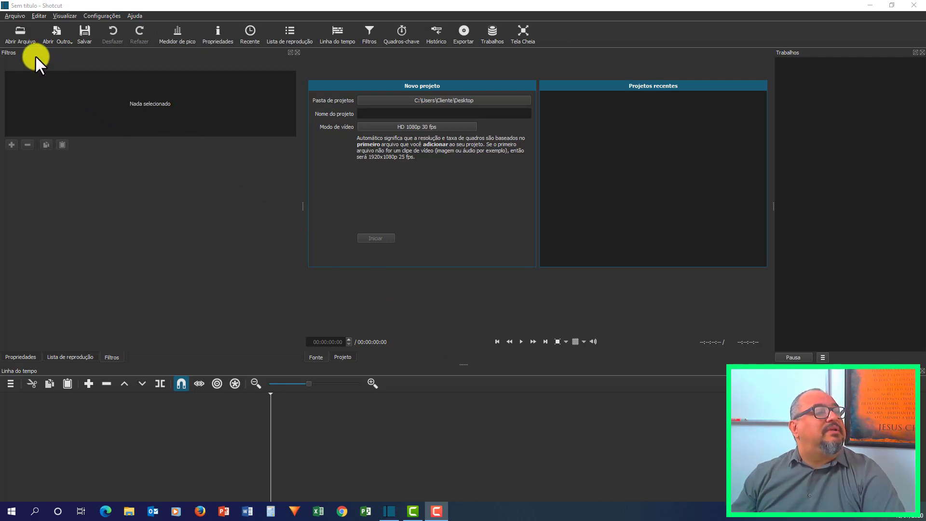
Step: Open VIDEO TESTE 01 from the desktop, pause its playback, and append it to the timeline
{"action": "left_click", "coordinate": [19, 35]}
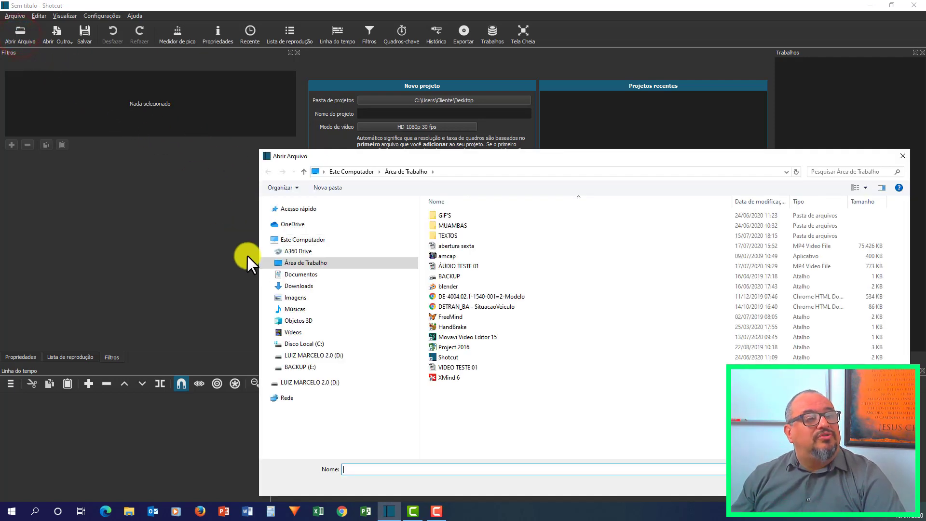
{"action": "left_click", "coordinate": [459, 367]}
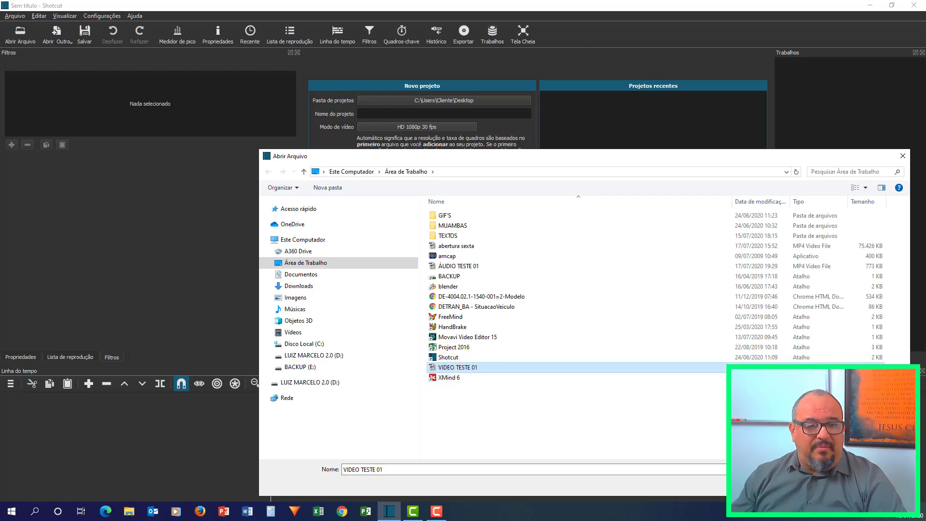
{"action": "left_click", "coordinate": [839, 485]}
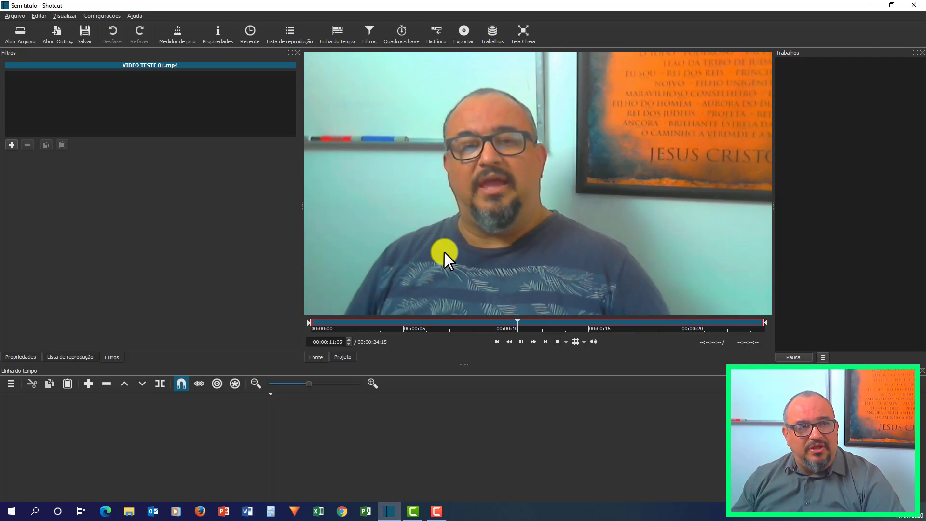
{"action": "left_click", "coordinate": [521, 342]}
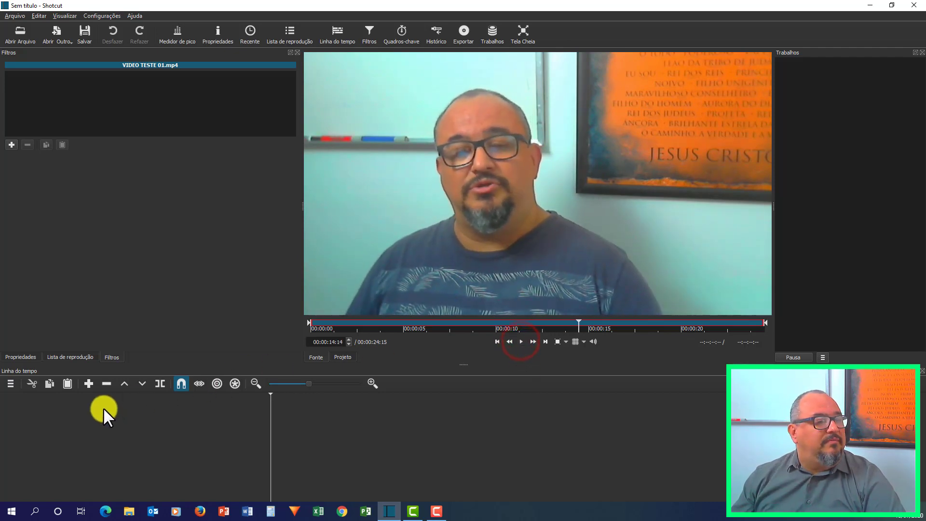
{"action": "left_click", "coordinate": [89, 383]}
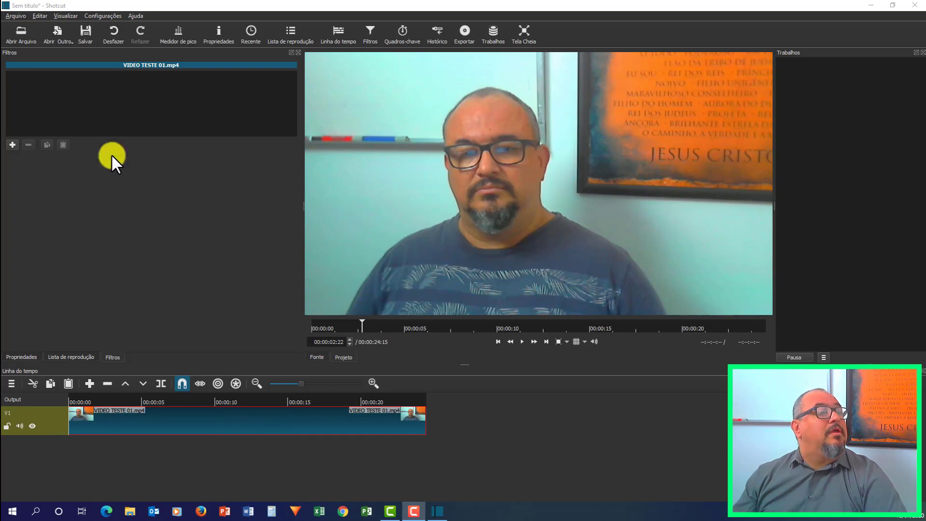
Step: Open ÁUDIO TESTE 01 from the desktop and preview a few seconds of it in the source player
{"action": "left_click", "coordinate": [20, 31]}
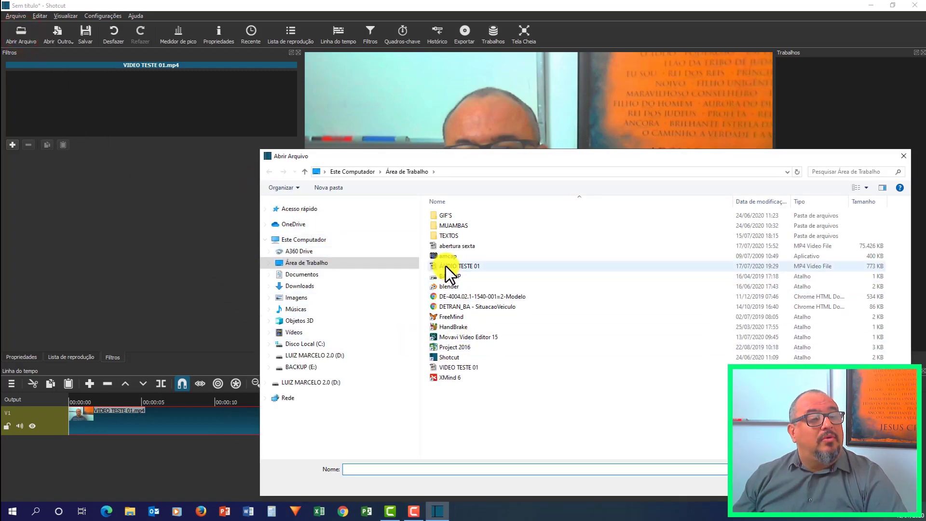
{"action": "left_click", "coordinate": [464, 265]}
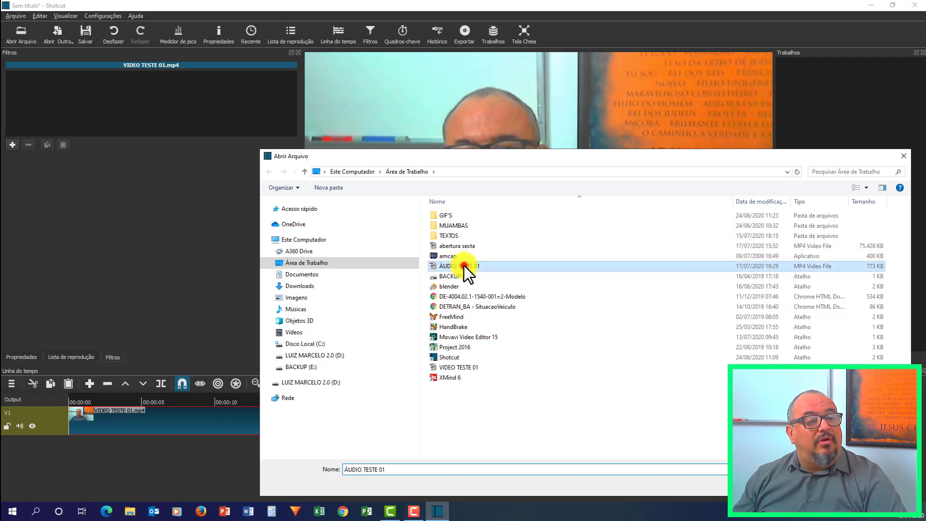
{"action": "left_click", "coordinate": [464, 266]}
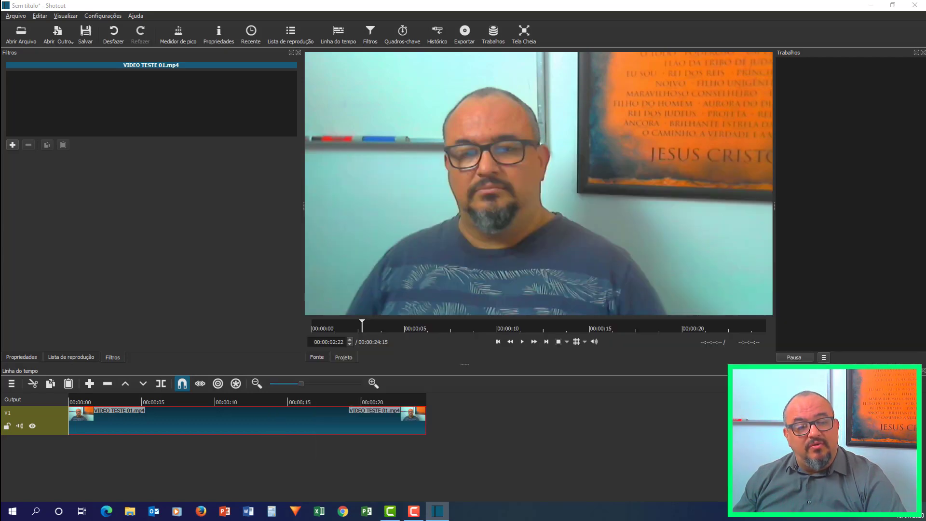
{"action": "left_click", "coordinate": [521, 341]}
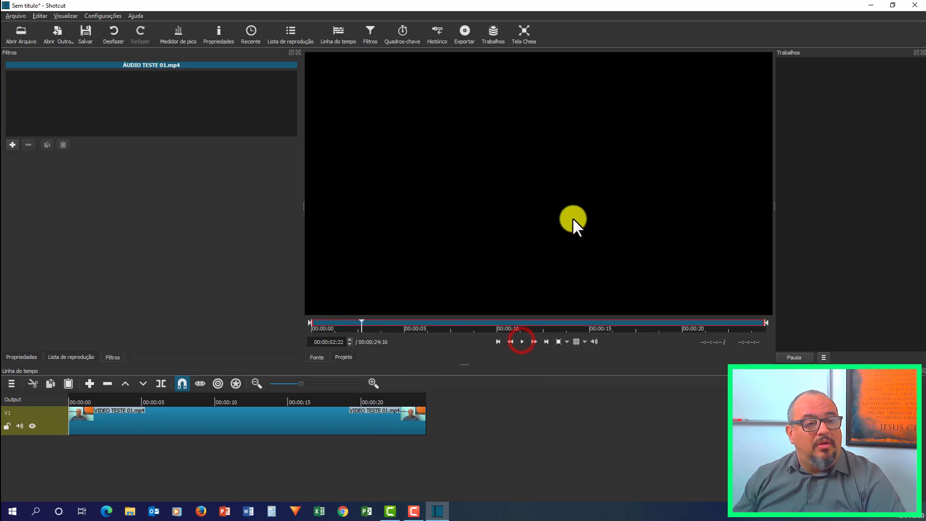
{"action": "left_click", "coordinate": [521, 341]}
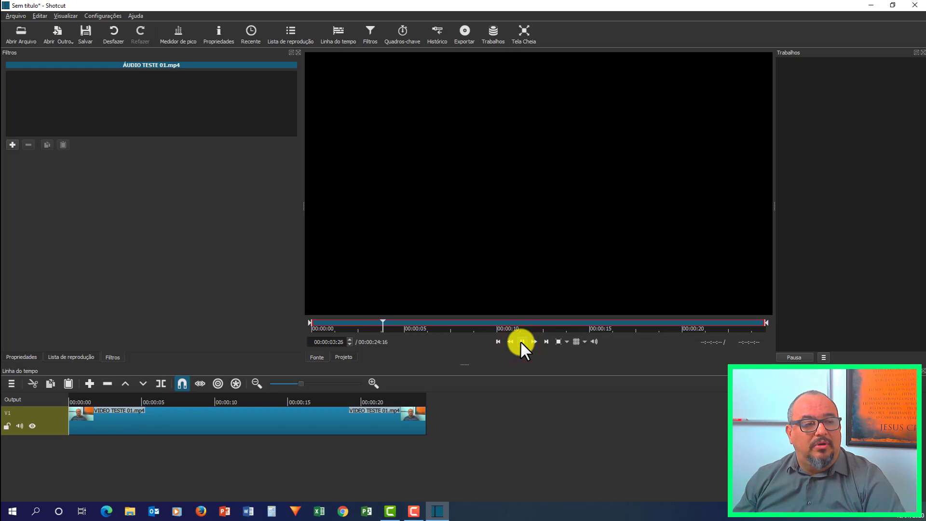
{"action": "left_click", "coordinate": [521, 341]}
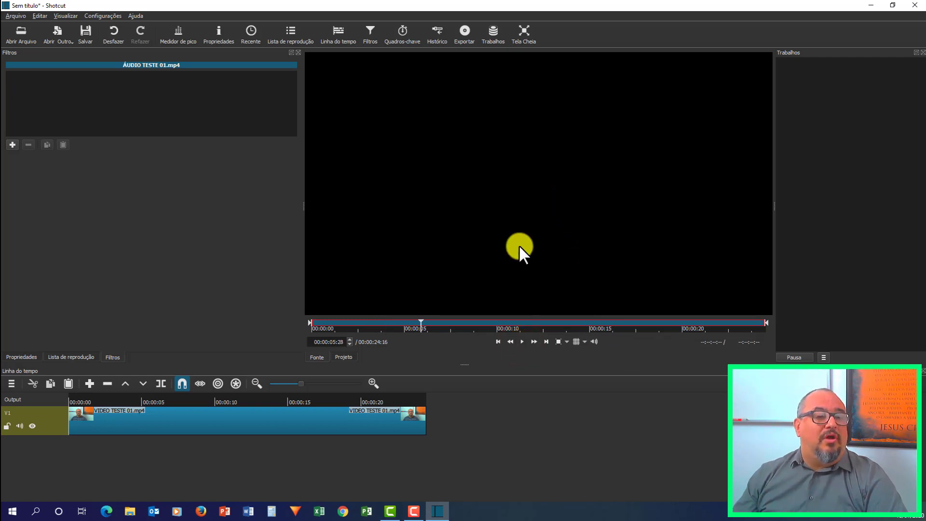
Step: Add an audio track to the timeline and place the ÁUDIO TESTE 01 clip on it, starting at about 5.5 s
{"action": "left_click", "coordinate": [11, 384]}
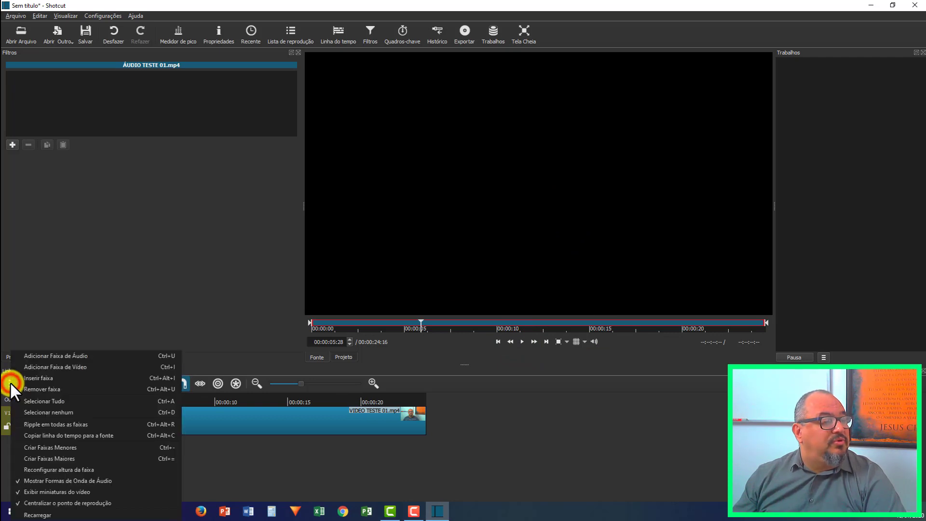
{"action": "left_click", "coordinate": [52, 357]}
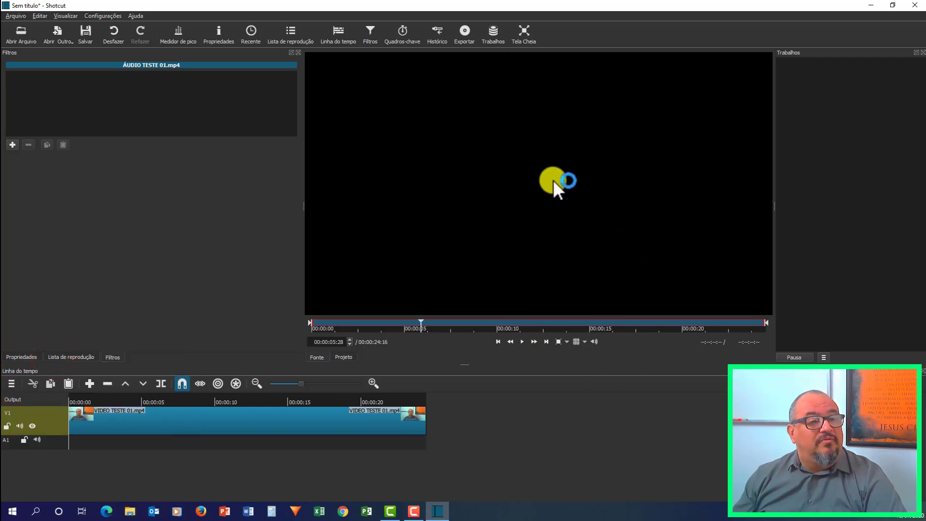
{"action": "left_click_drag", "start_coordinate": [540, 179], "coordinate": [150, 446]}
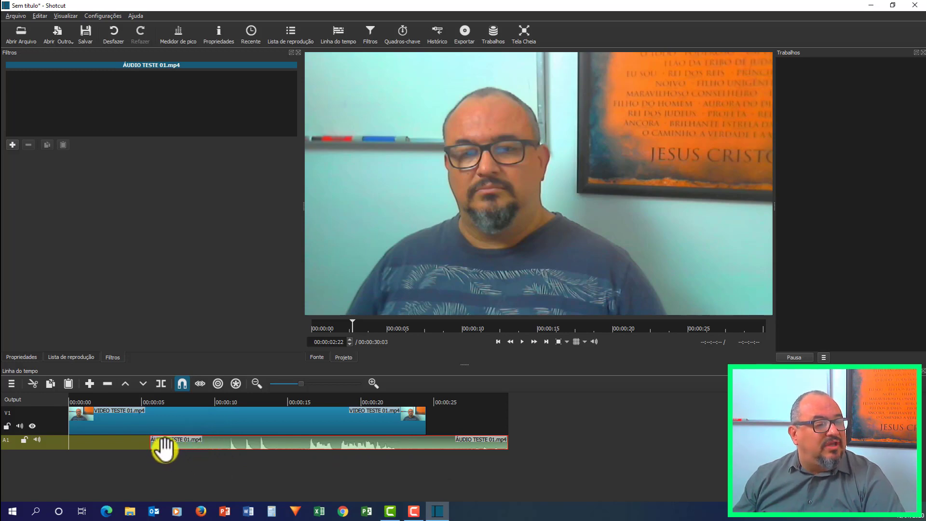
Step: Split the audio clip at 00:00:08:07 and delete the part before the cut
{"action": "left_click", "coordinate": [188, 396]}
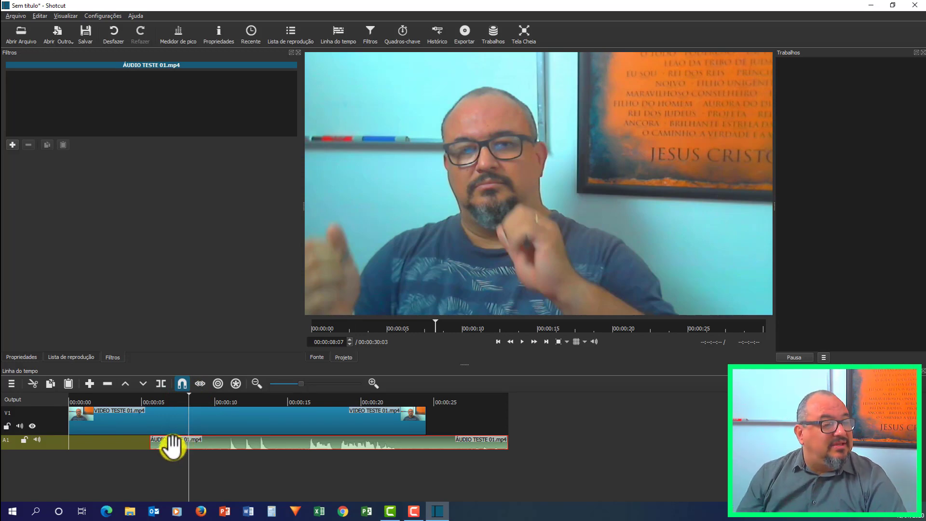
{"action": "key", "text": "s"}
{"action": "left_click", "coordinate": [173, 444]}
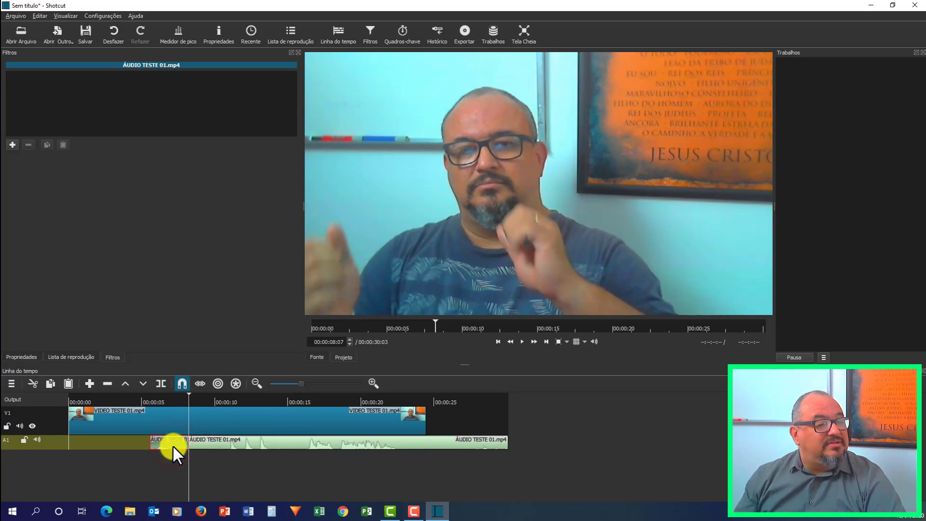
{"action": "key", "text": "Delete"}
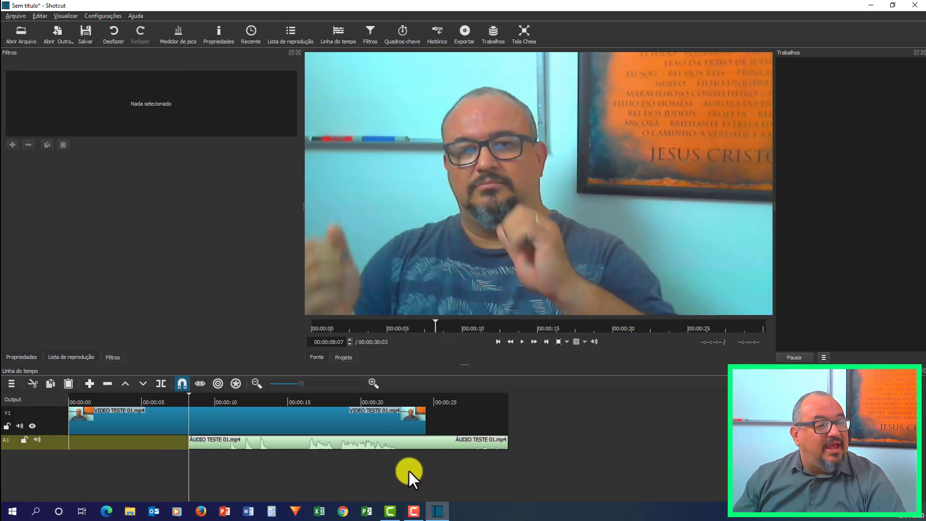
Step: Split the audio clip at 00:00:23:10, delete the part after the cut, and move the remaining clip to start at about 6 s
{"action": "left_click", "coordinate": [413, 442]}
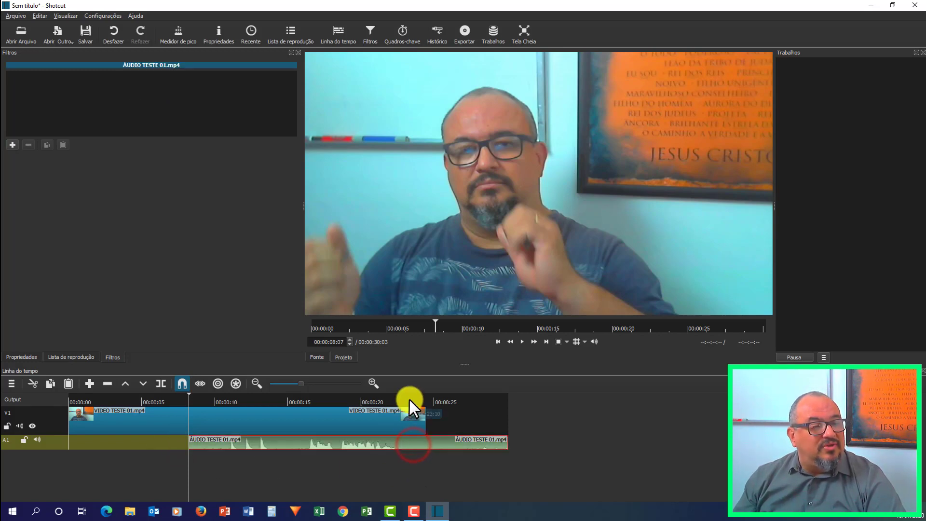
{"action": "left_click", "coordinate": [410, 397]}
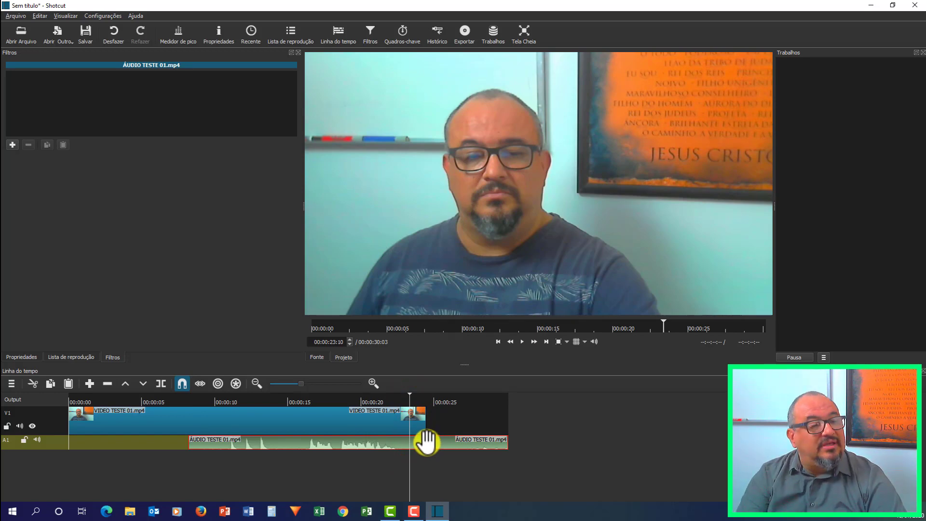
{"action": "key", "text": "s"}
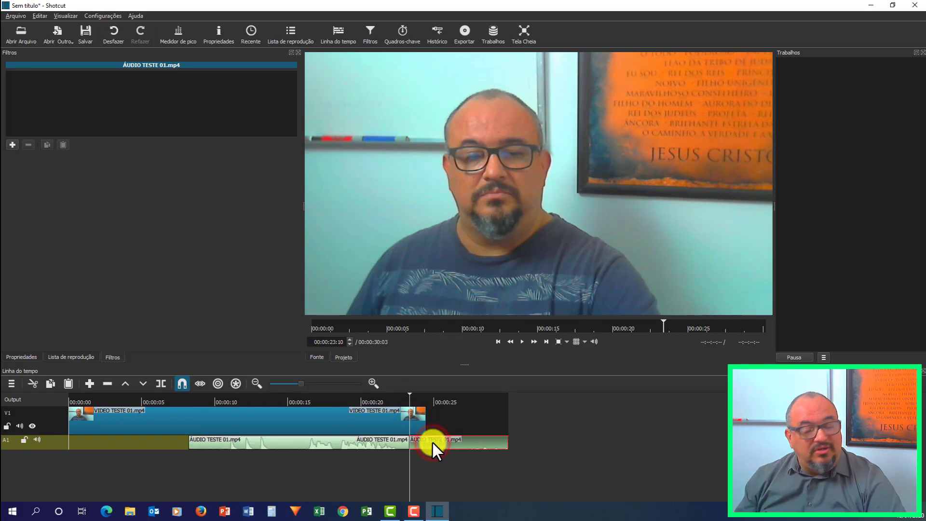
{"action": "key", "text": "Delete"}
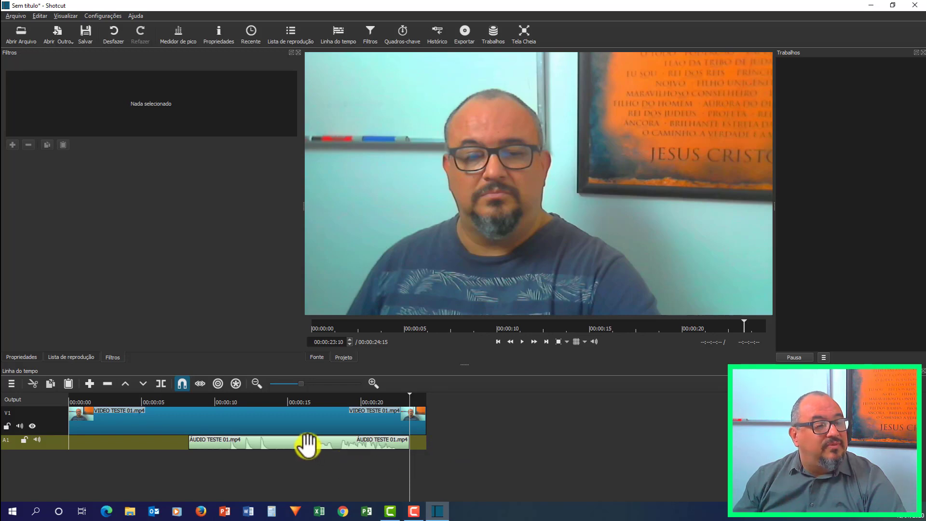
{"action": "left_click_drag", "start_coordinate": [285, 444], "coordinate": [257, 447]}
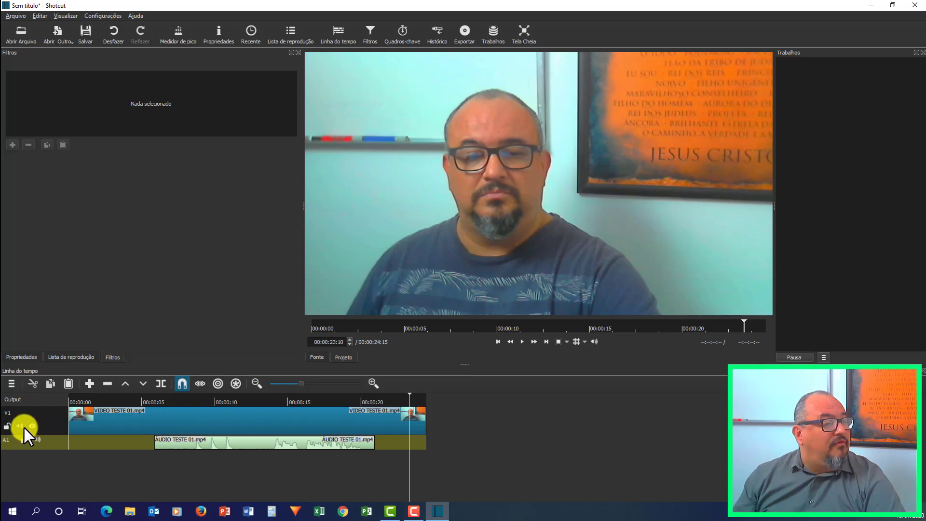
Step: Make the timeline tracks taller and enlarge the timeline area to show the audio waveform better
{"action": "right_click", "coordinate": [49, 441]}
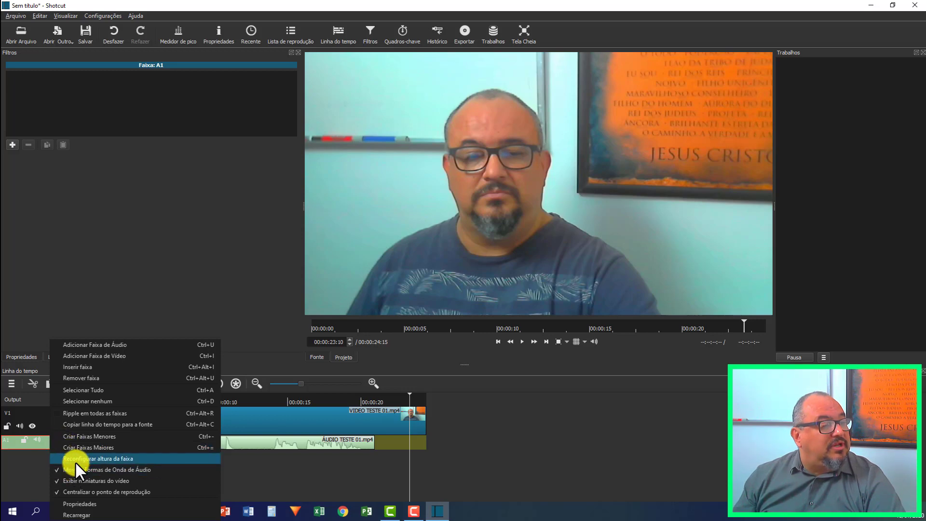
{"action": "left_click", "coordinate": [96, 447]}
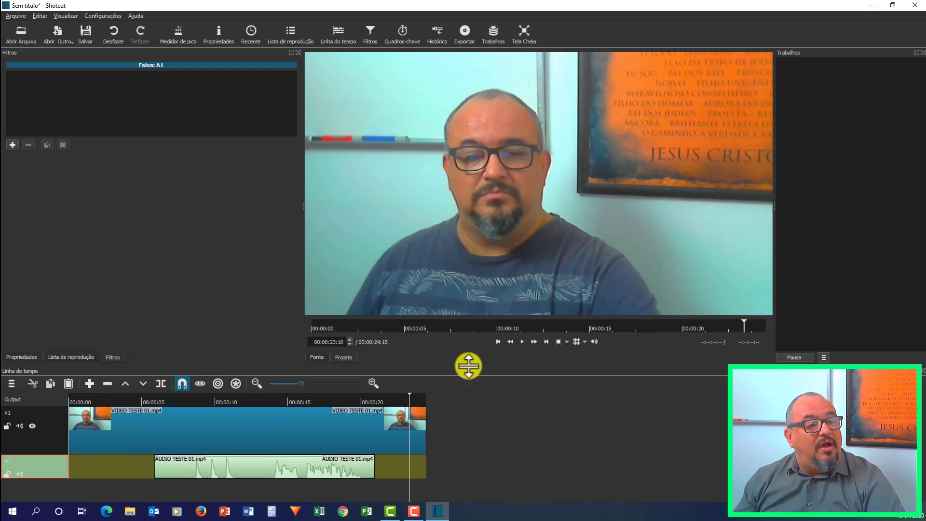
{"action": "left_click_drag", "start_coordinate": [468, 366], "coordinate": [467, 306]}
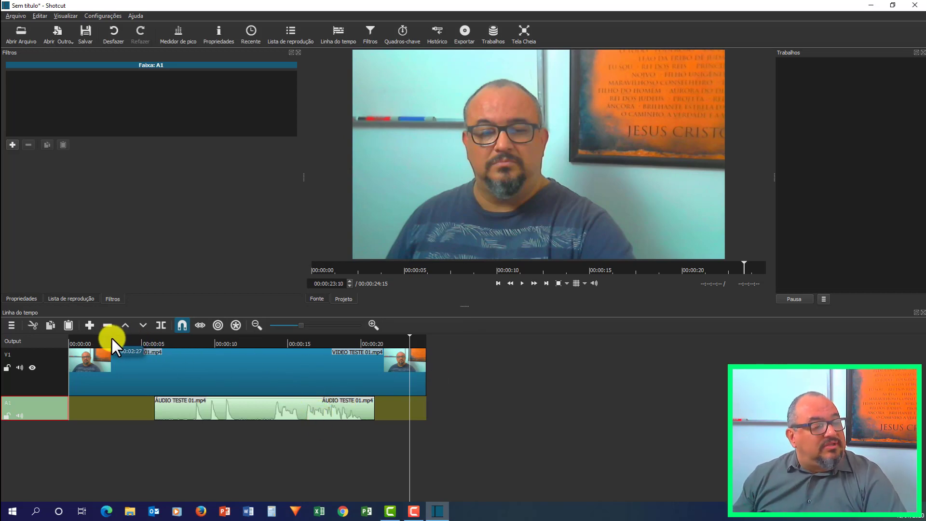
Step: Return the playhead to the beginning and shift the audio clip out of the way to start at about 17 s
{"action": "key", "text": "Home"}
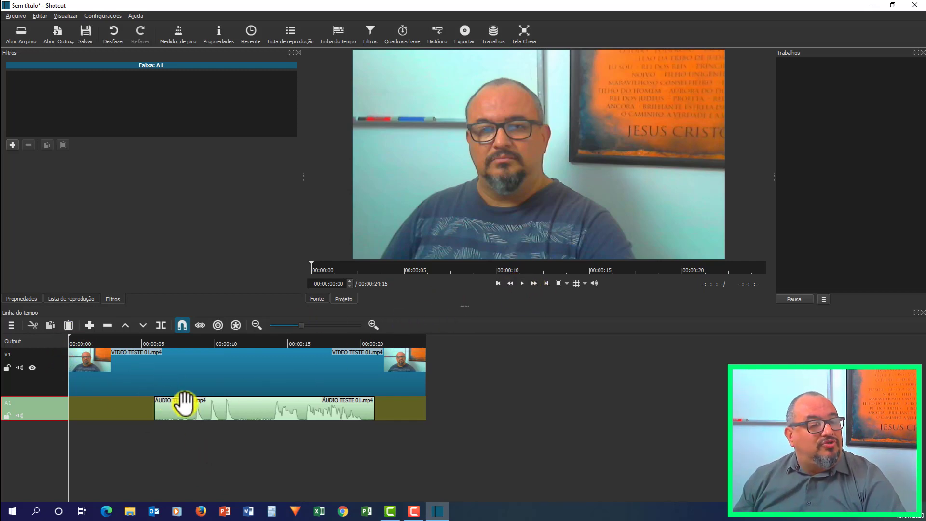
{"action": "left_click", "coordinate": [201, 408]}
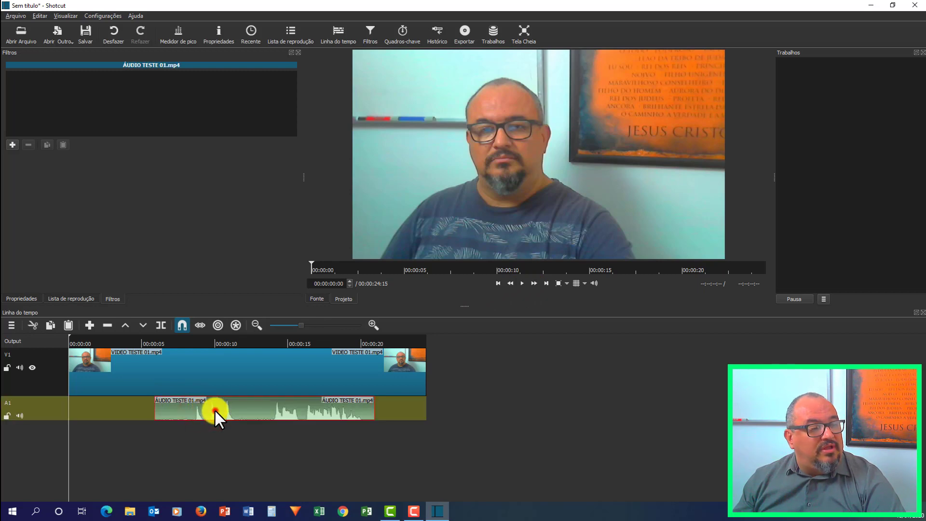
{"action": "left_click_drag", "start_coordinate": [214, 409], "coordinate": [387, 410]}
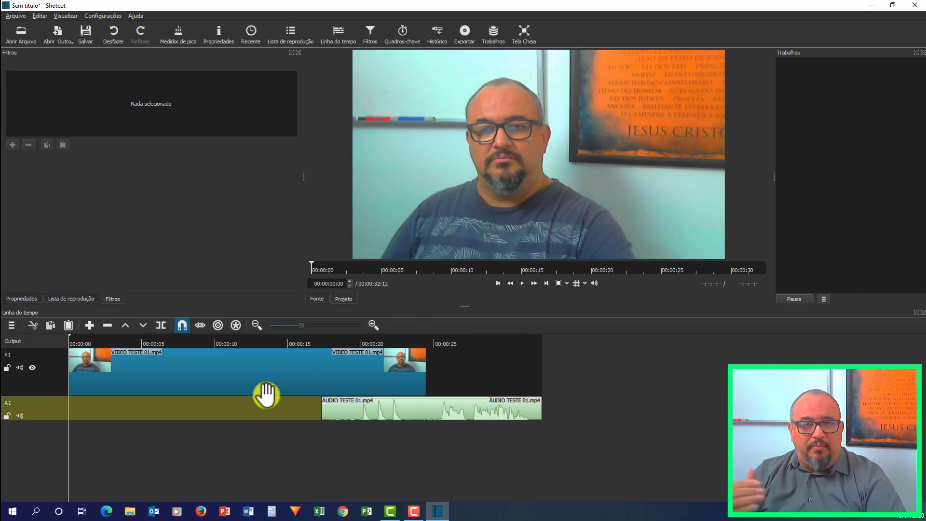
Step: Play the video up to the first clap and step back frame by frame to place the playhead at 00:00:05:17
{"action": "left_click", "coordinate": [521, 282]}
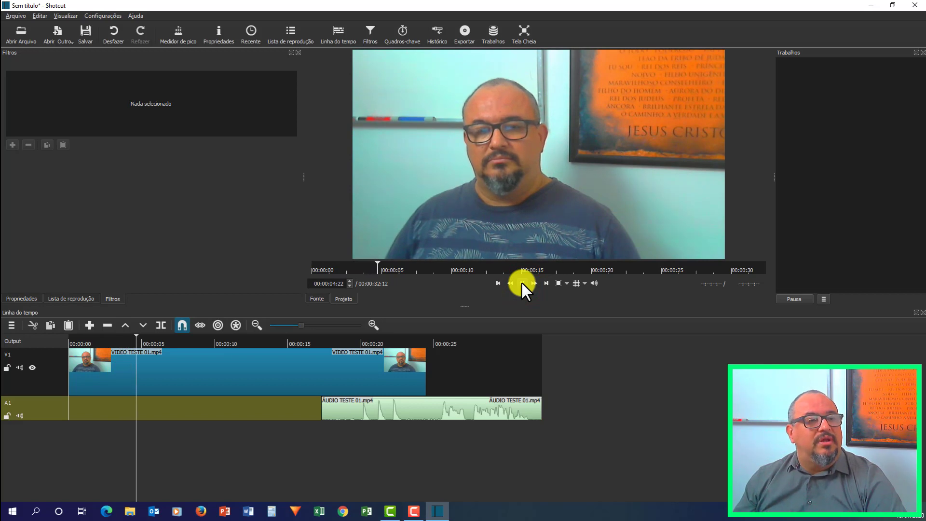
{"action": "left_click", "coordinate": [521, 282]}
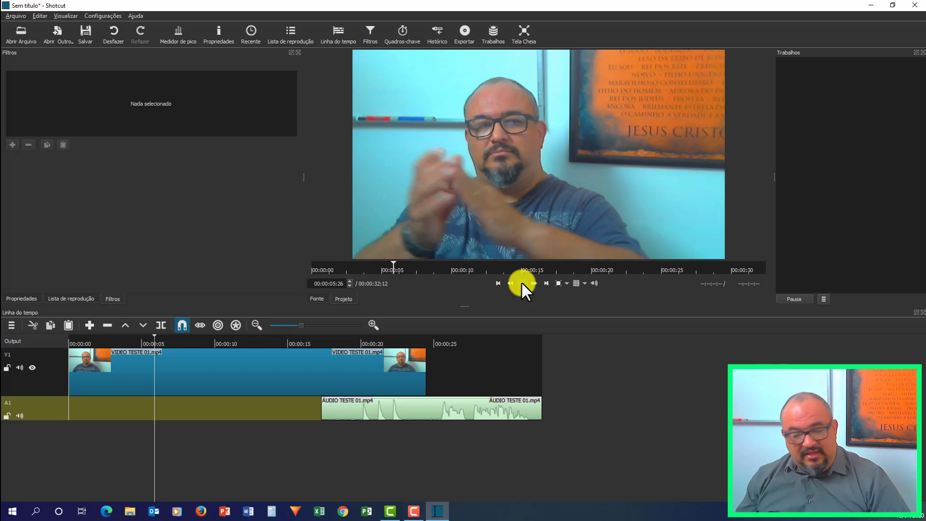
{"action": "key", "text": "Left"}
{"action": "key", "text": "Left"}
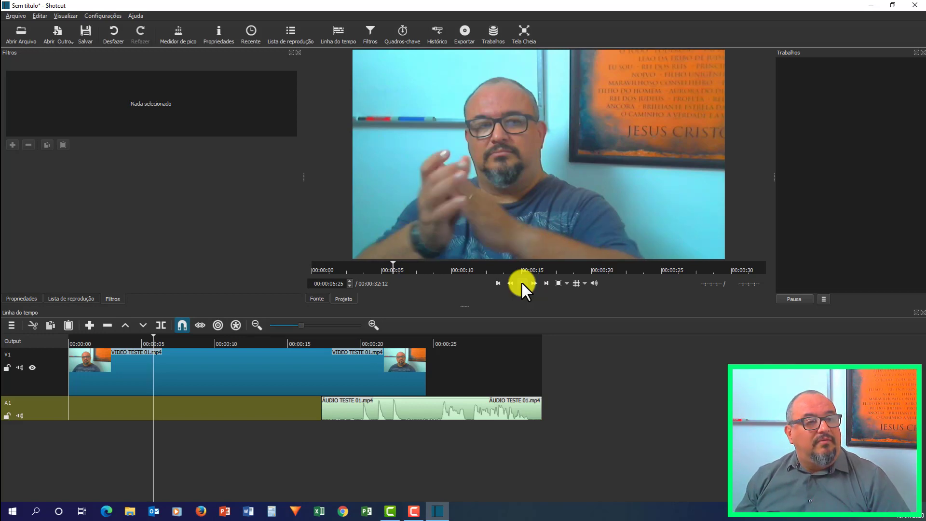
{"action": "key", "text": "Left"}
{"action": "key", "text": "Left"}
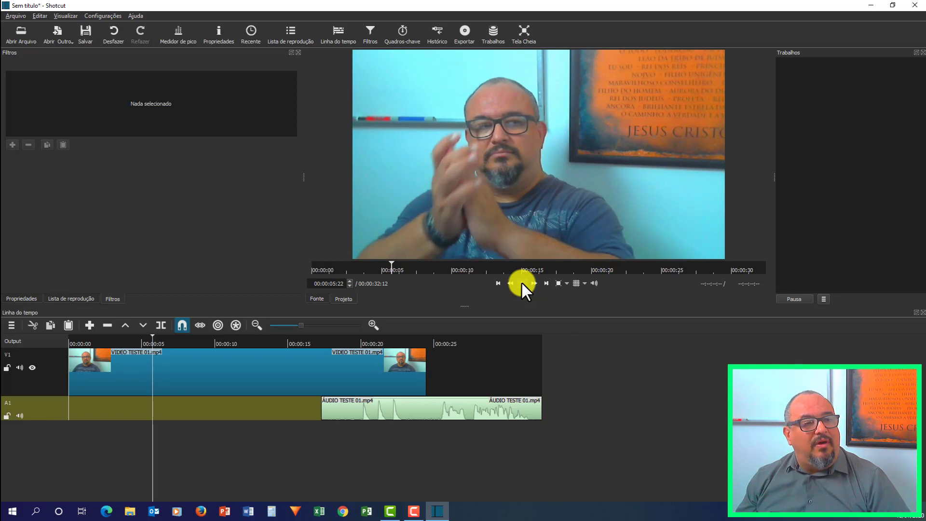
{"action": "key", "text": "Left"}
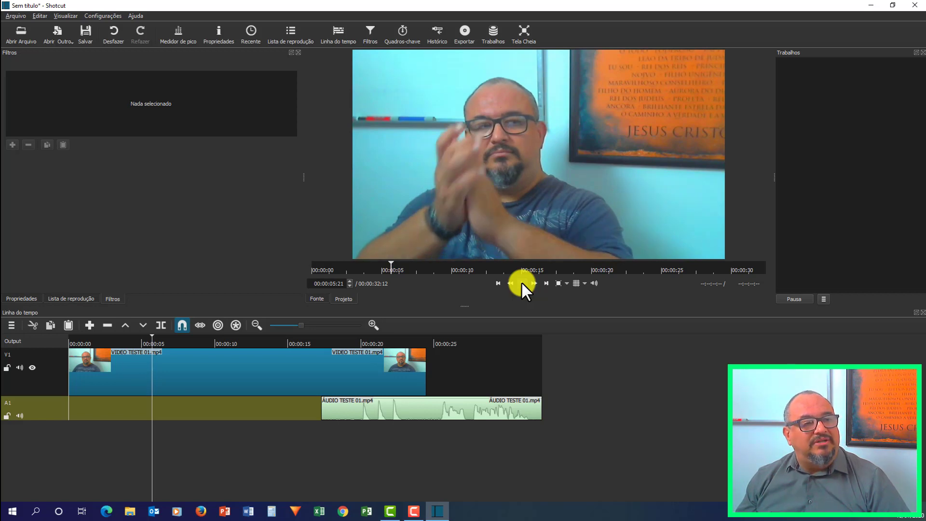
{"action": "key", "text": "Left"}
{"action": "key", "text": "Left"}
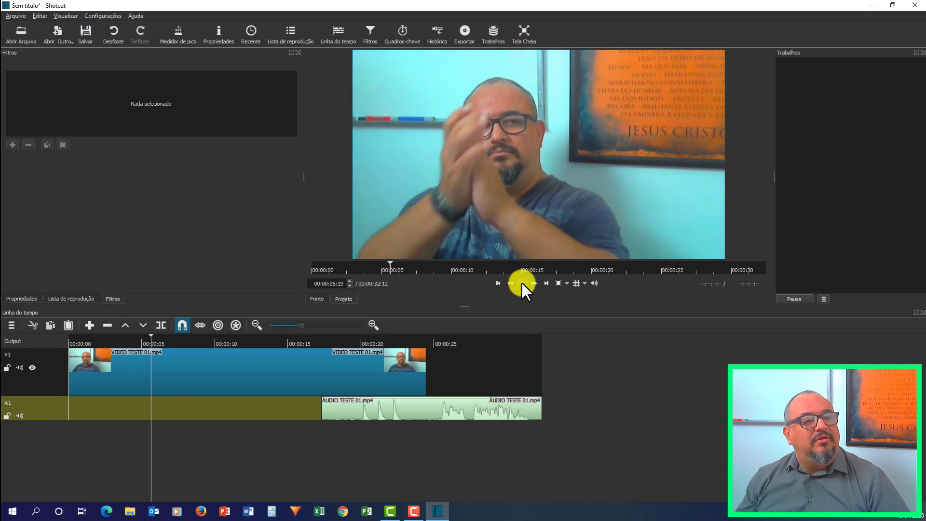
{"action": "key", "text": "Left"}
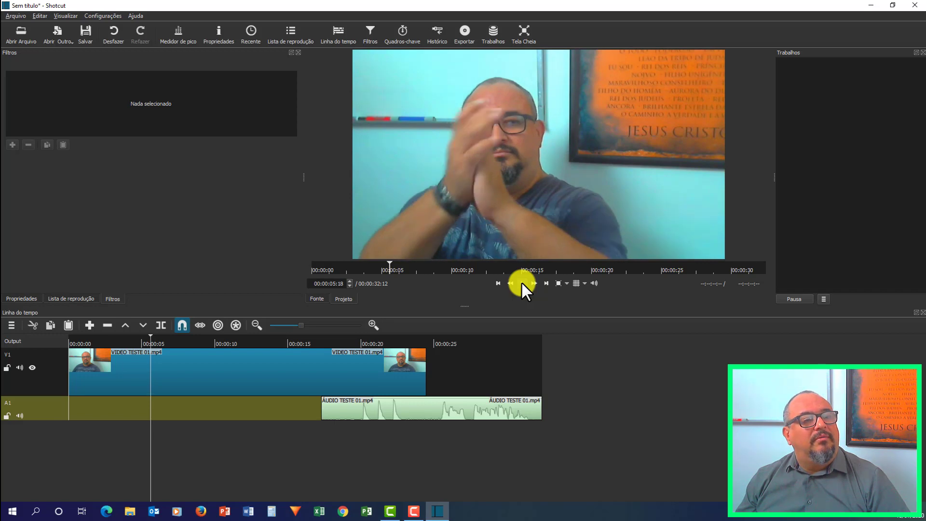
{"action": "key", "text": "Left"}
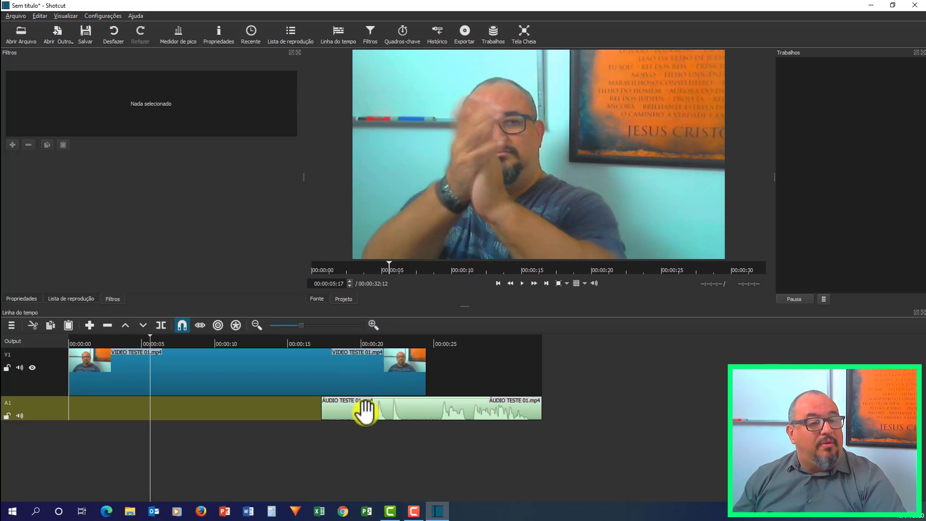
Step: Enlarge the timeline scale and move the audio clip to start at about 3 s, bringing its first clap peak near the playhead
{"action": "left_click", "coordinate": [371, 324]}
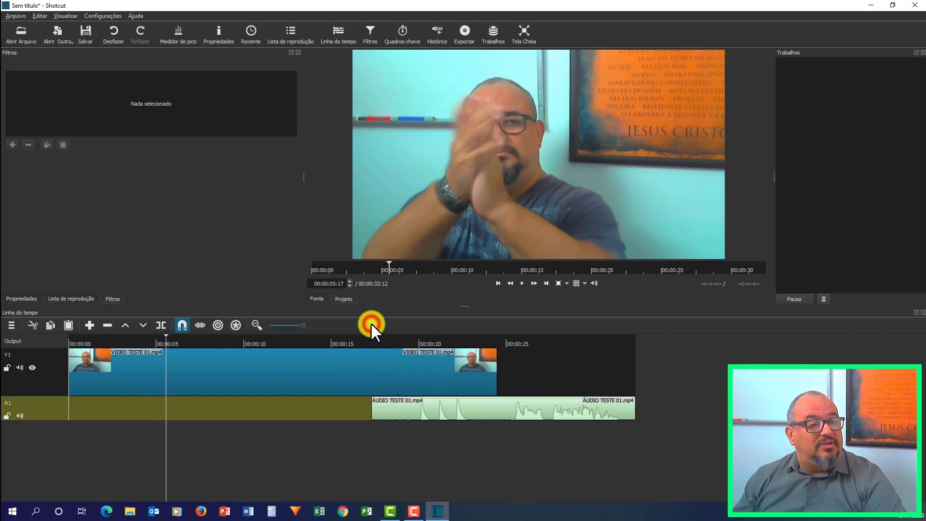
{"action": "left_click", "coordinate": [371, 324]}
{"action": "left_click", "coordinate": [371, 323]}
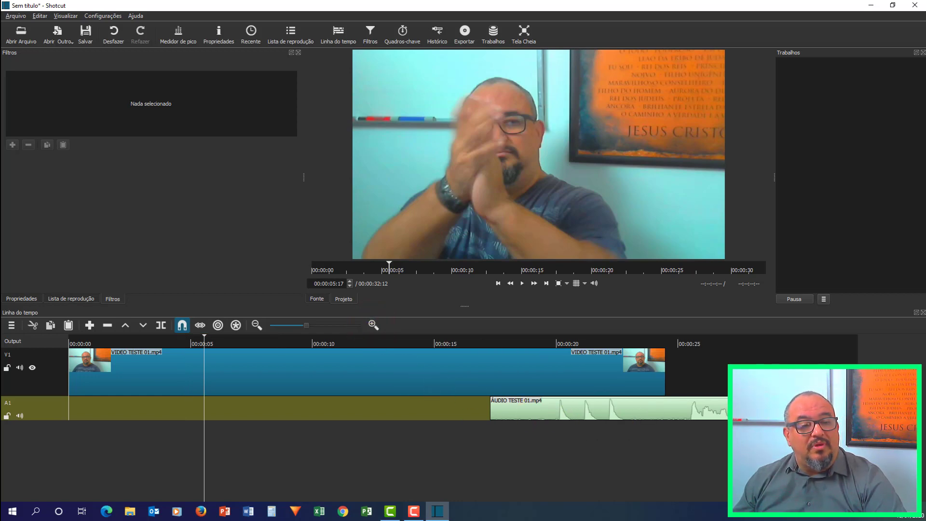
{"action": "left_click", "coordinate": [608, 410]}
{"action": "left_click_drag", "start_coordinate": [748, 420], "coordinate": [418, 420]}
{"action": "left_click", "coordinate": [291, 456]}
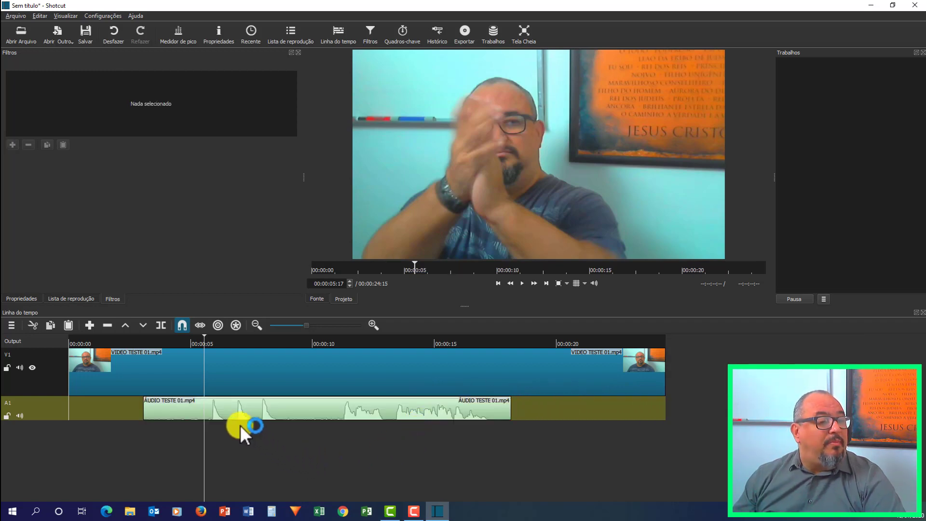